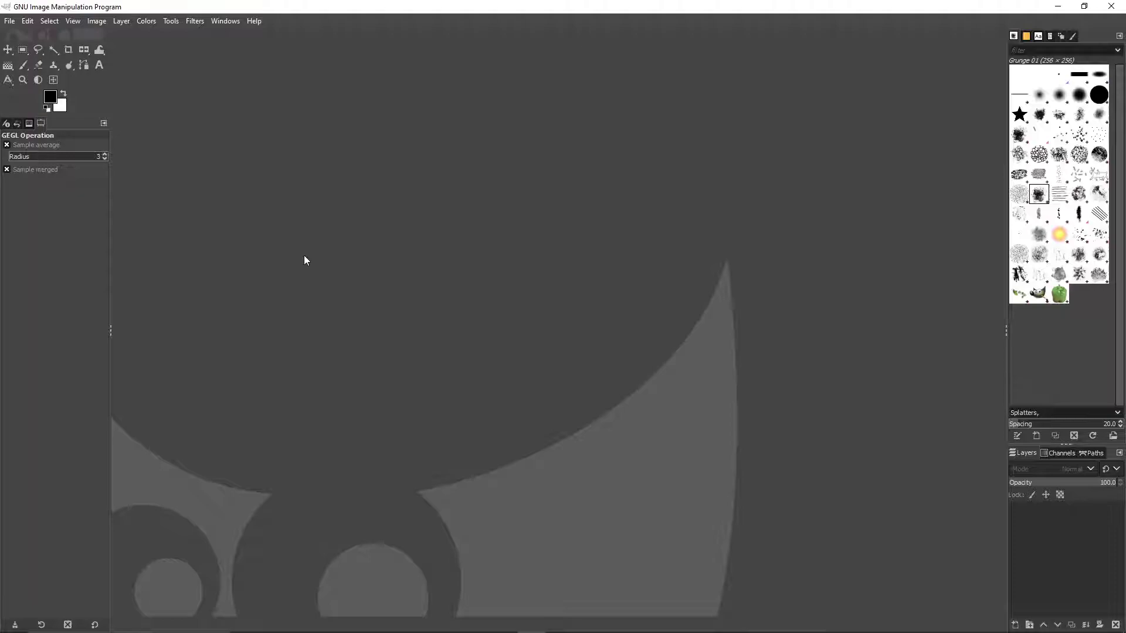
Import the car photo from its folder and convert it to the built-in sRGB color profile.
click(381, 625)
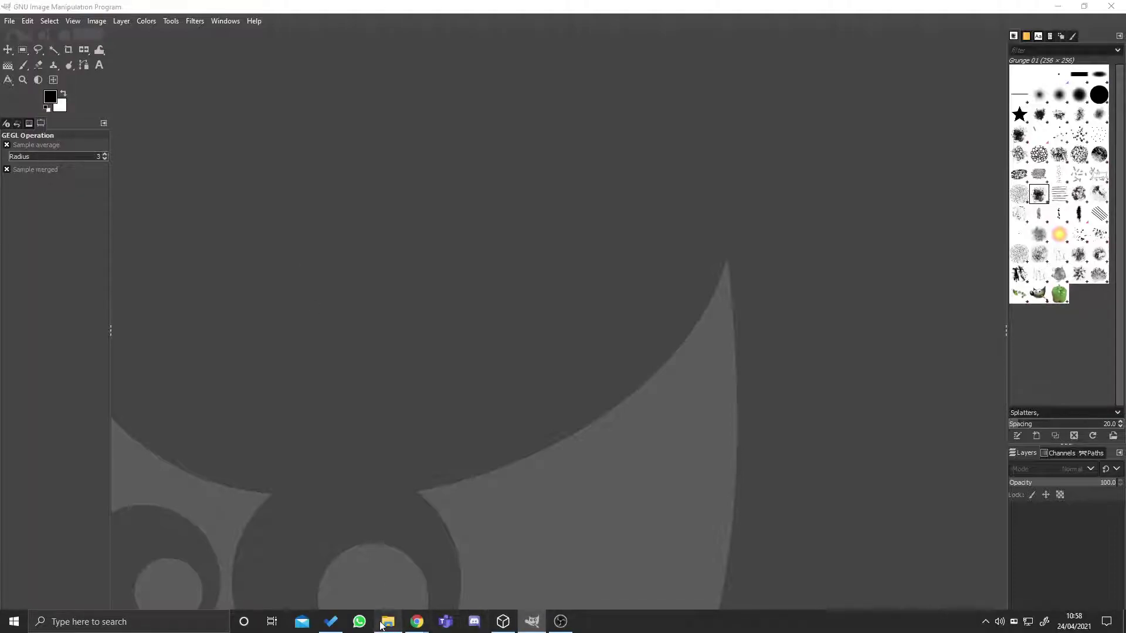
drag(183, 199, 379, 544)
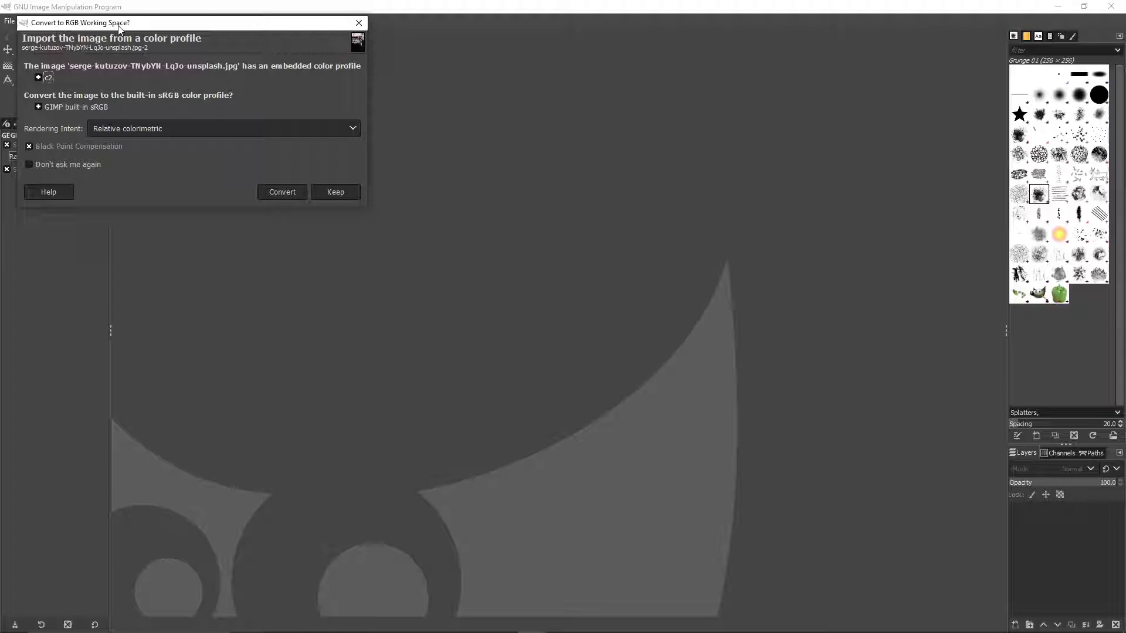
click(272, 197)
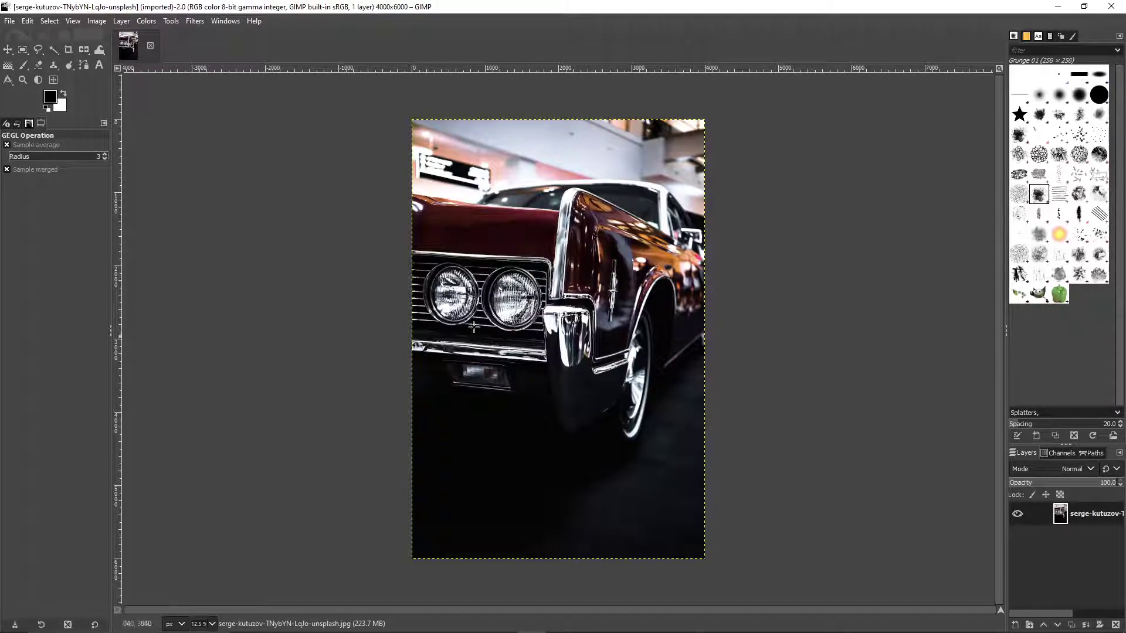
Start a Curves adjustment on the value channel with a shadow point at 8/21 and a highlight point at 224/244.
click(149, 21)
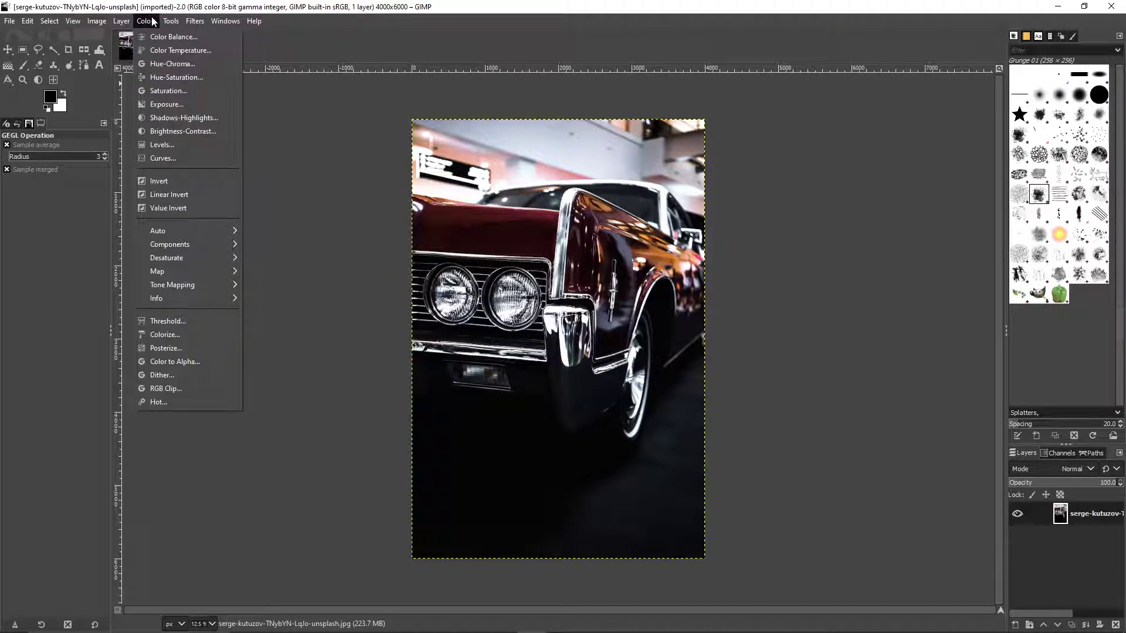
click(171, 162)
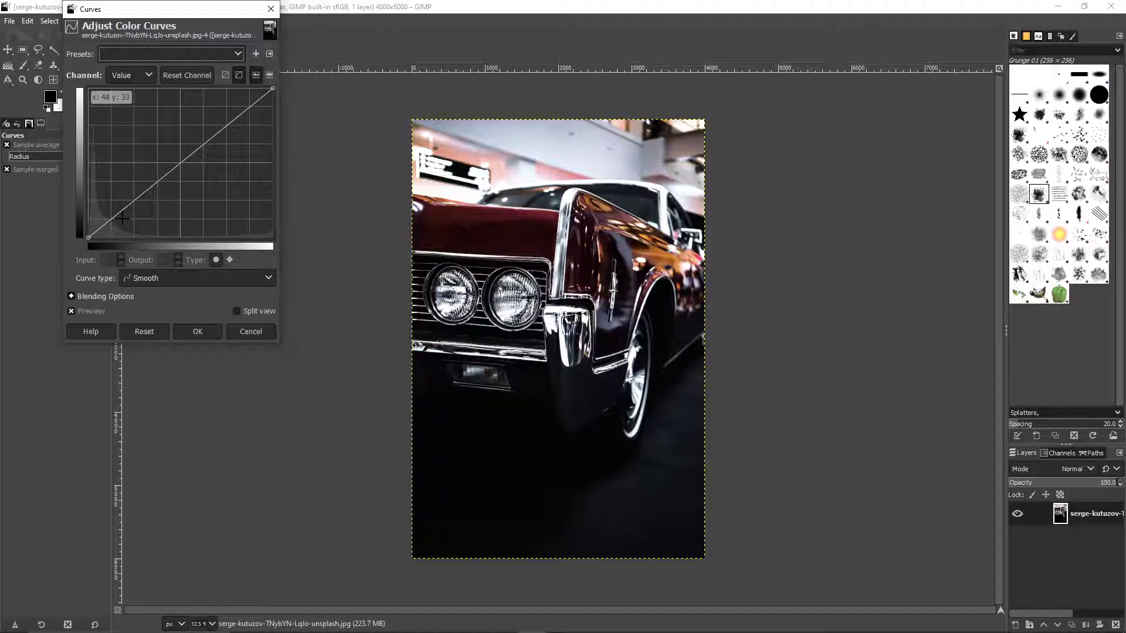
click(95, 229)
drag(95, 229, 93, 226)
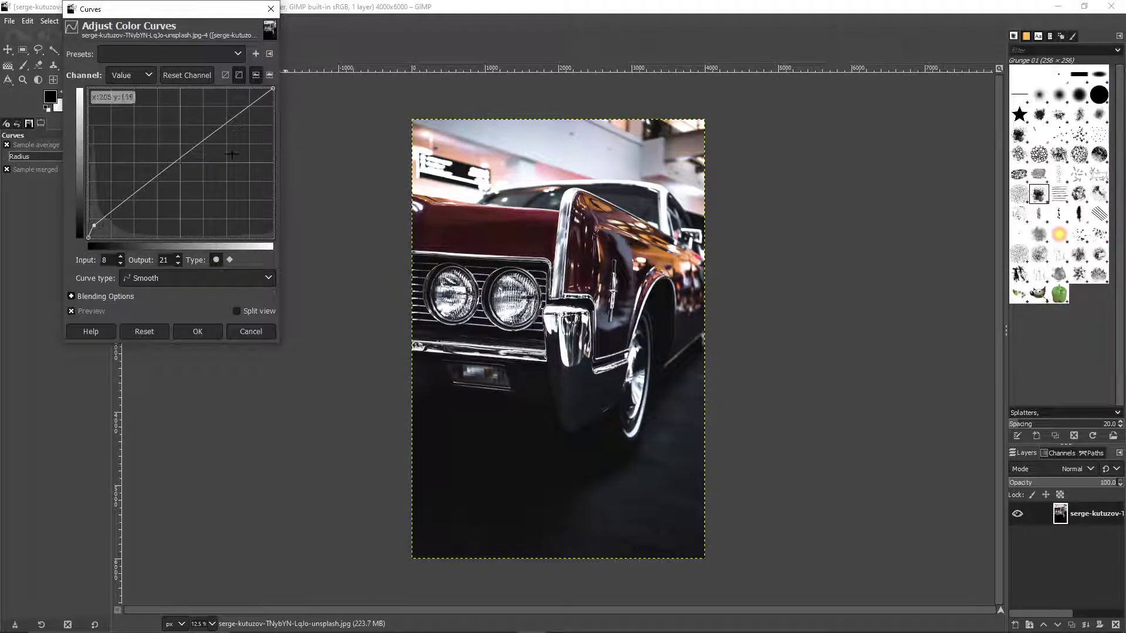
drag(253, 103, 250, 94)
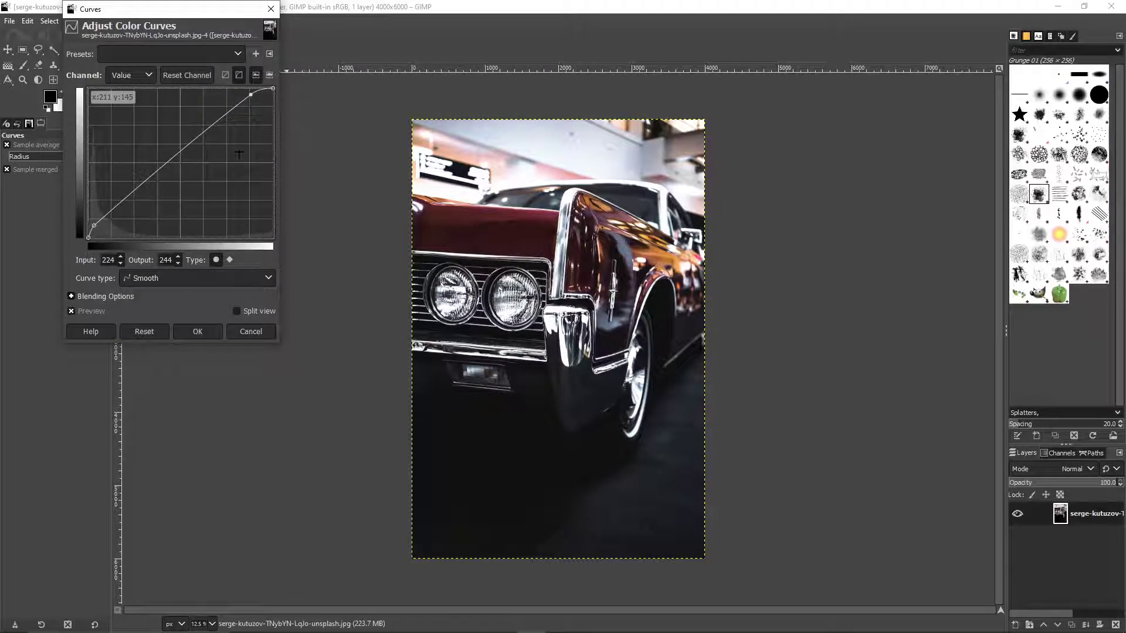
Compare in split view, refine the shadow point to 6/23 and the highlight point to 228/242, and apply the curve.
click(237, 310)
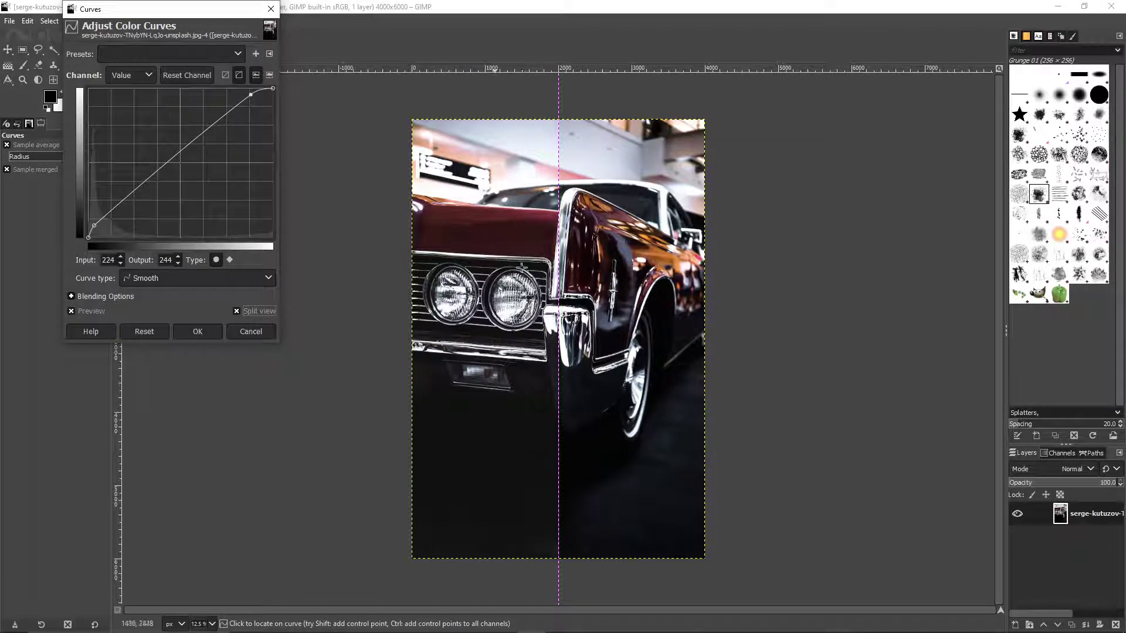
click(251, 94)
drag(251, 95, 260, 95)
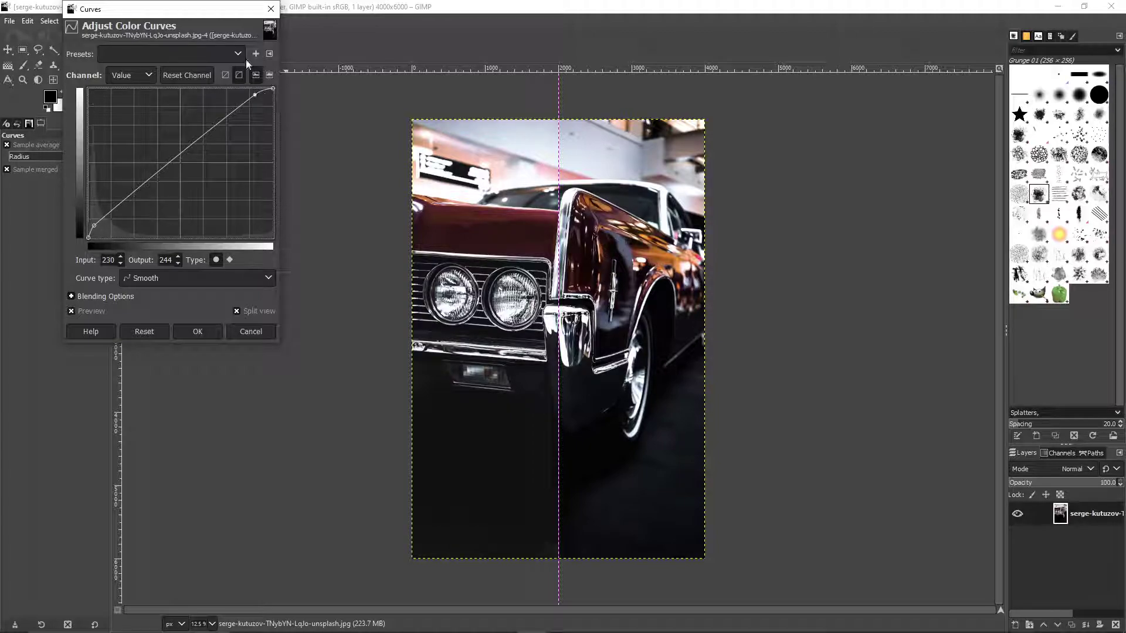
click(94, 223)
drag(93, 222, 92, 222)
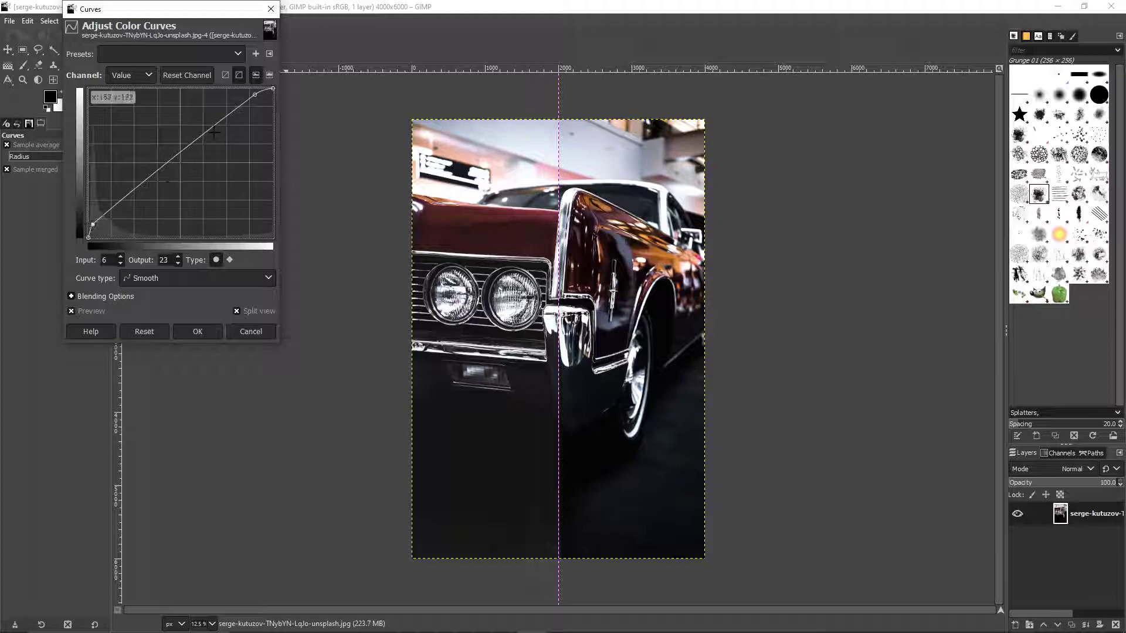
click(254, 95)
click(236, 311)
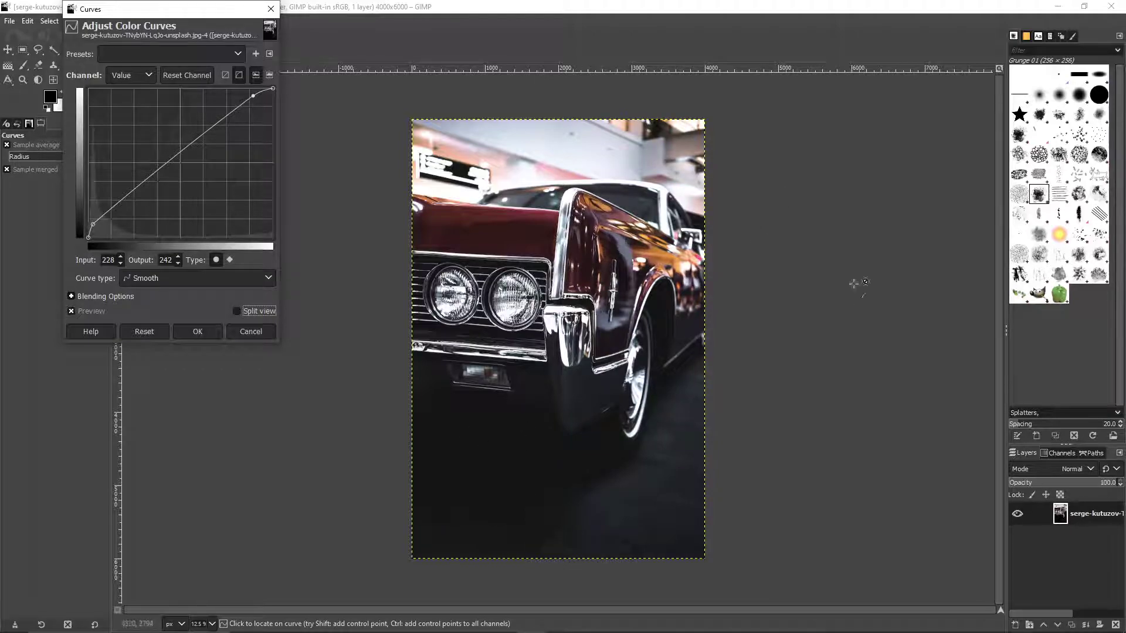
click(197, 332)
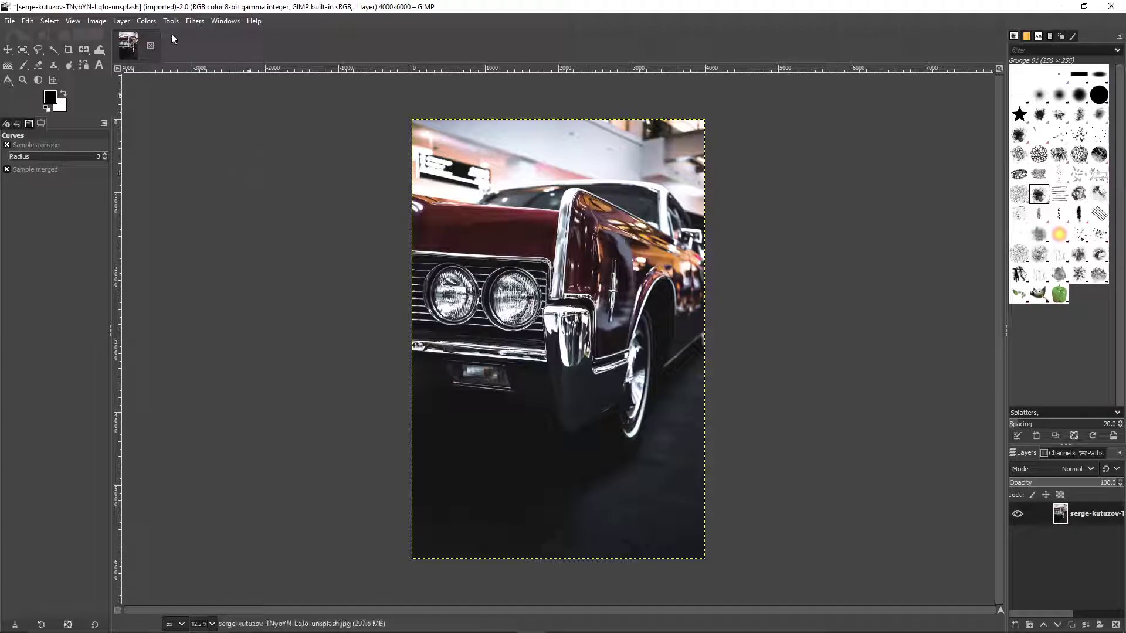
Start the Lens Flare filter on the car photo.
click(196, 22)
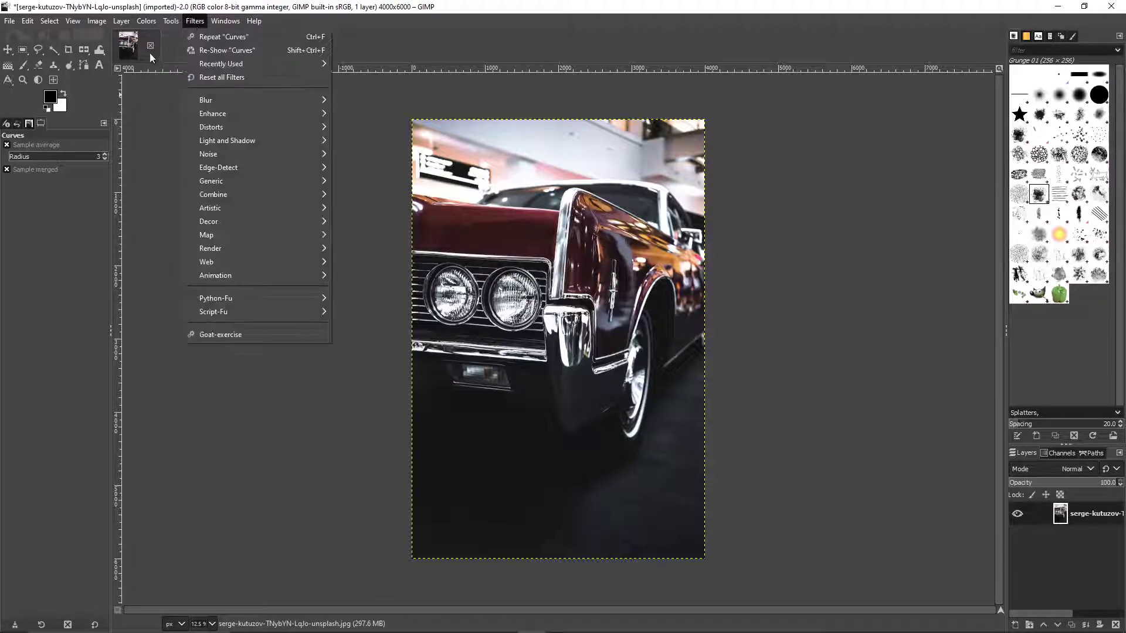
mouse_move(207, 105)
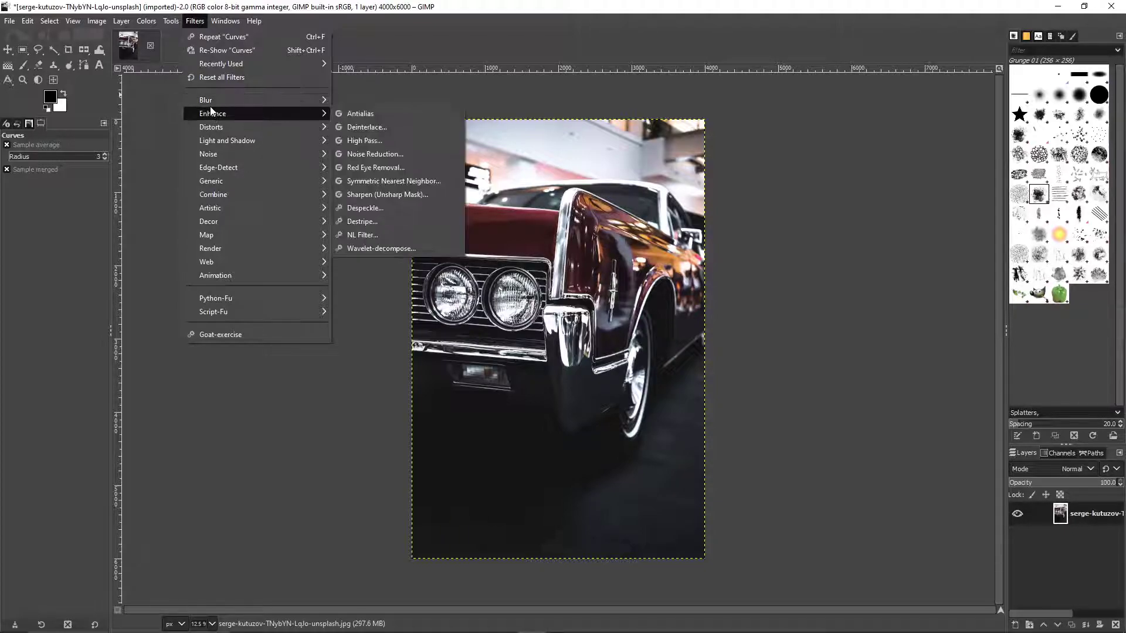
mouse_move(220, 141)
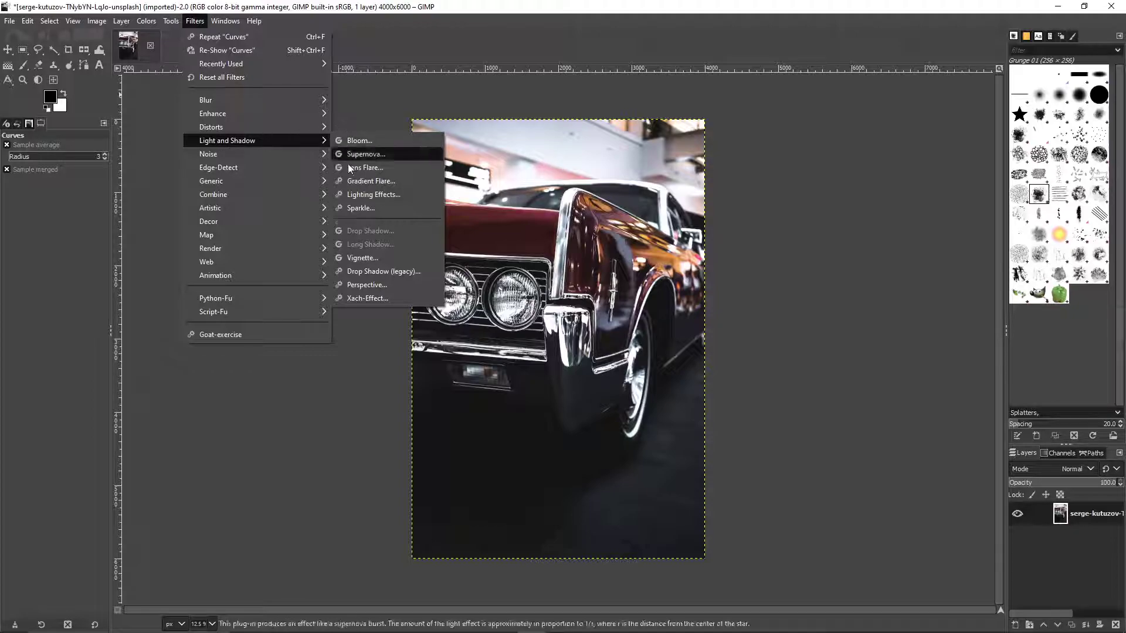
click(370, 168)
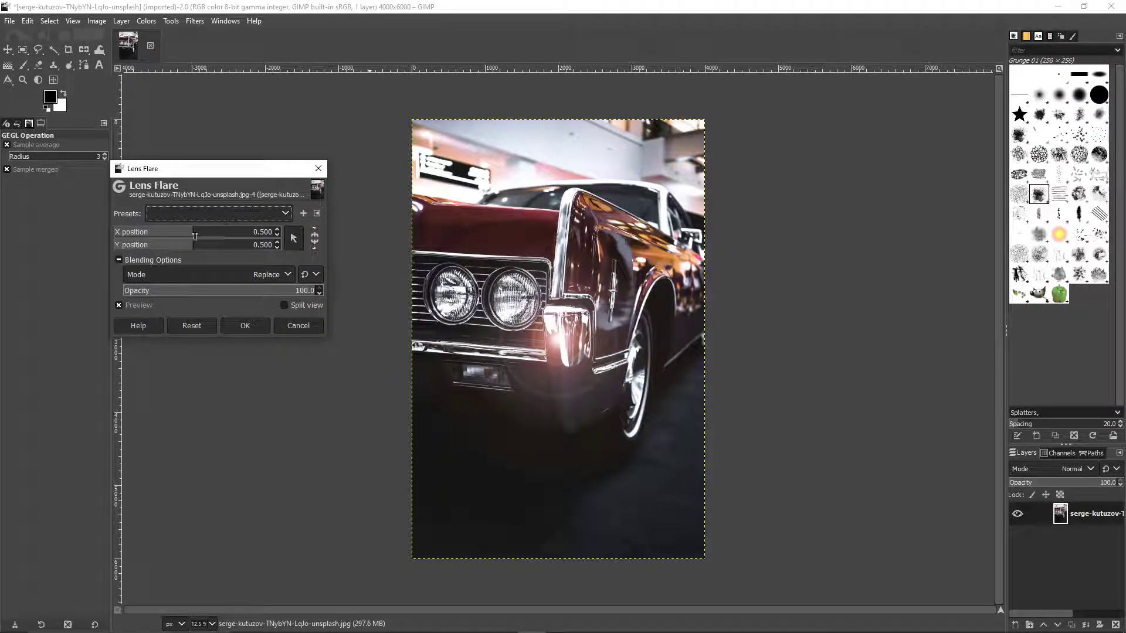
Try positioning the lens flare numerically over the front grille, at X 0.232 and Y 0.482.
drag(189, 236, 210, 235)
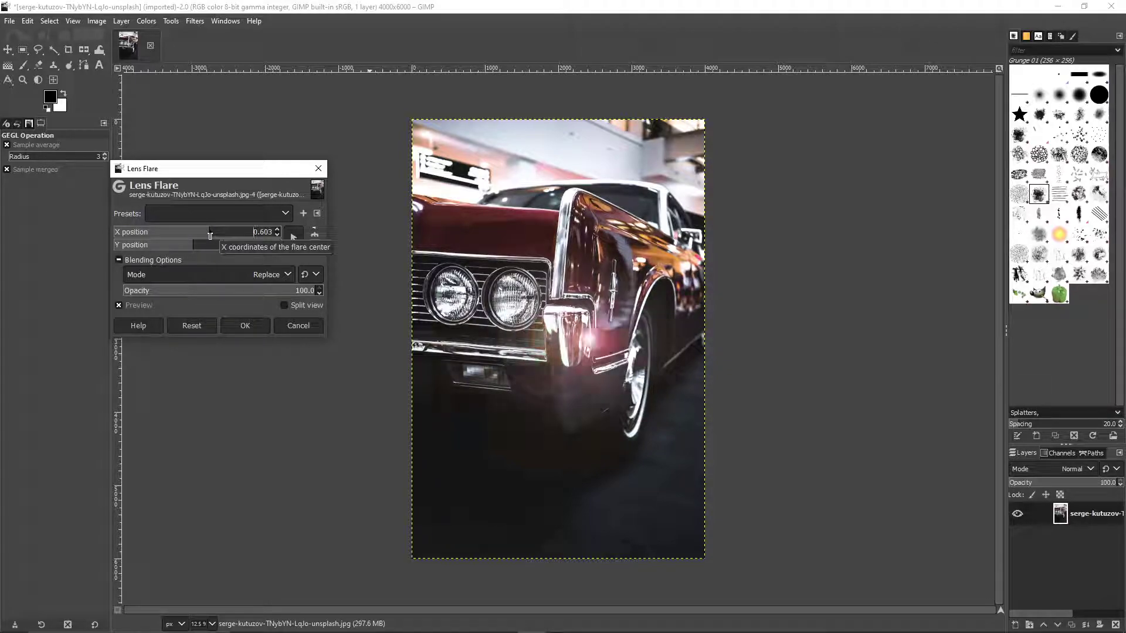
click(218, 244)
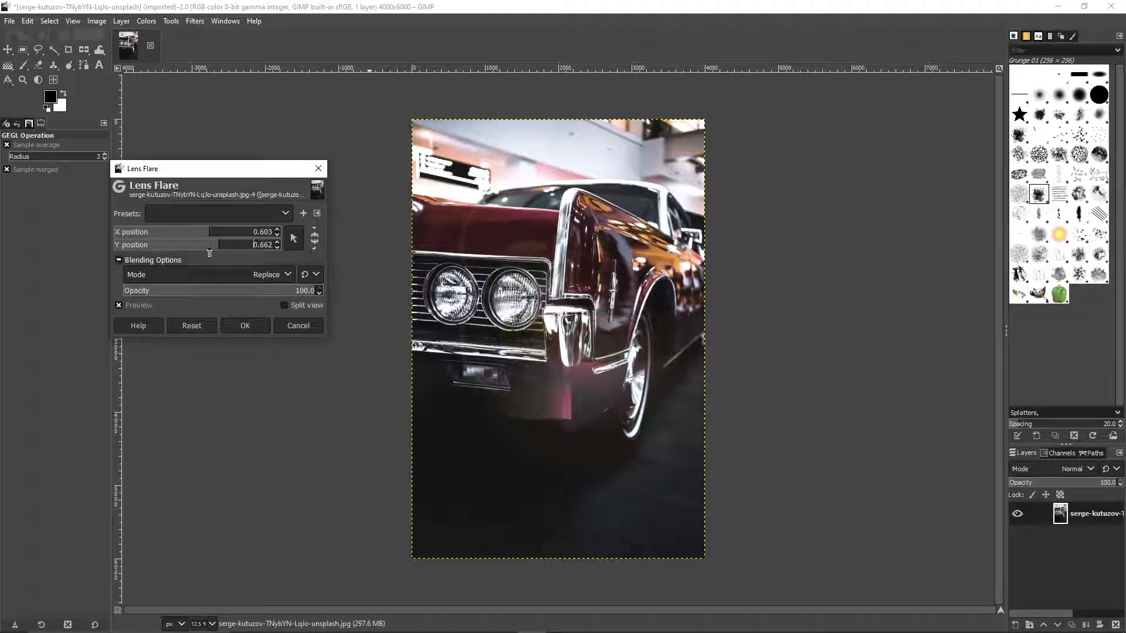
click(192, 241)
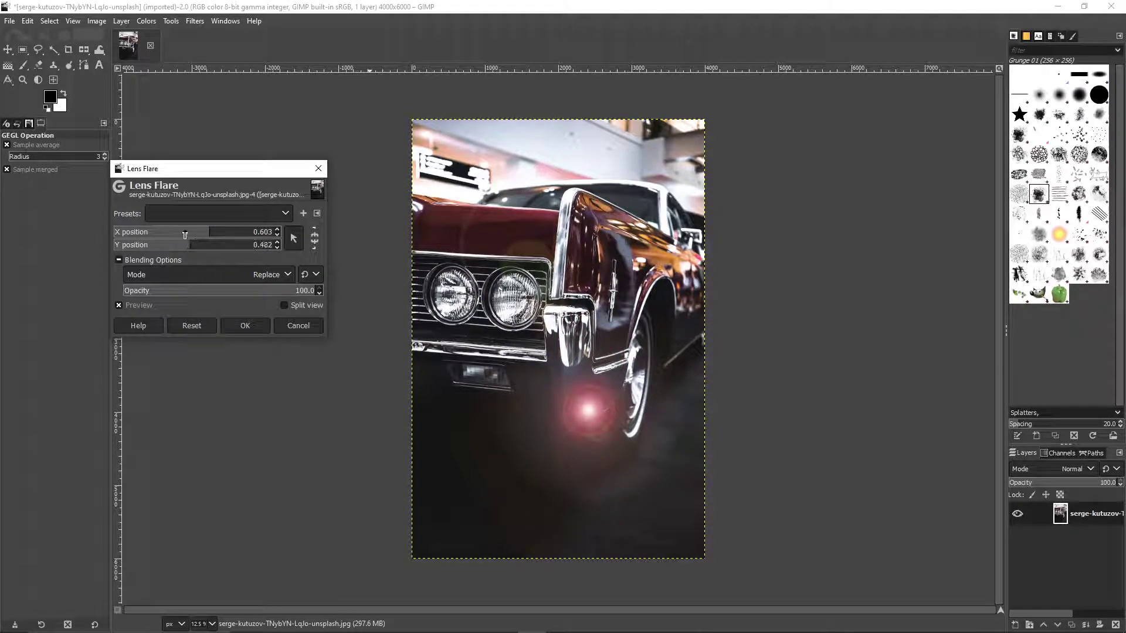
click(189, 243)
drag(182, 233, 171, 229)
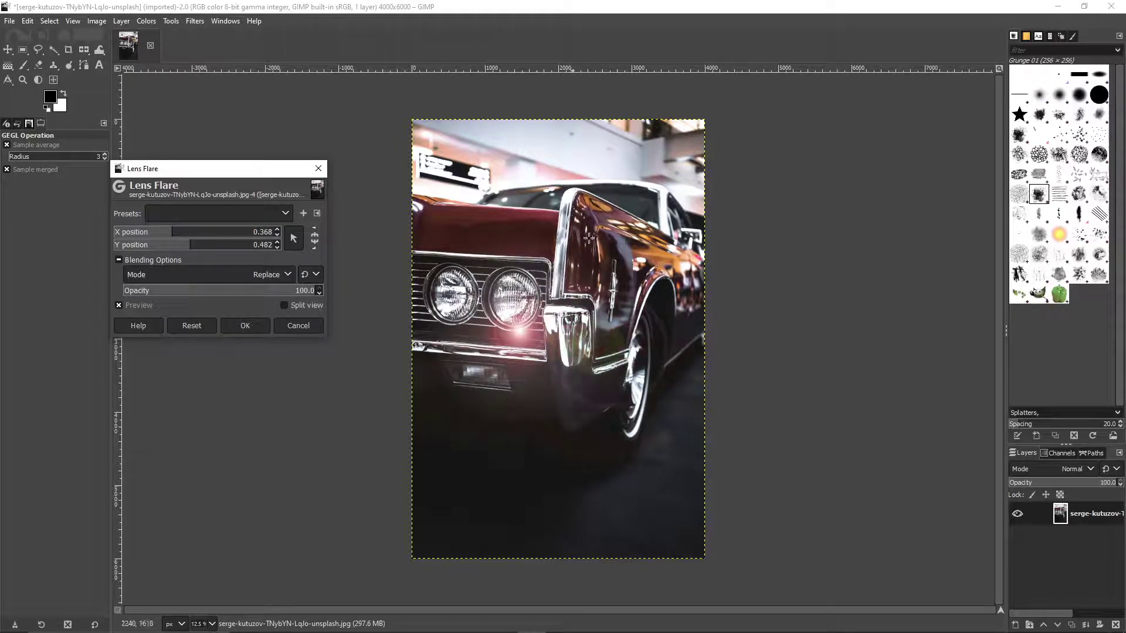
click(151, 231)
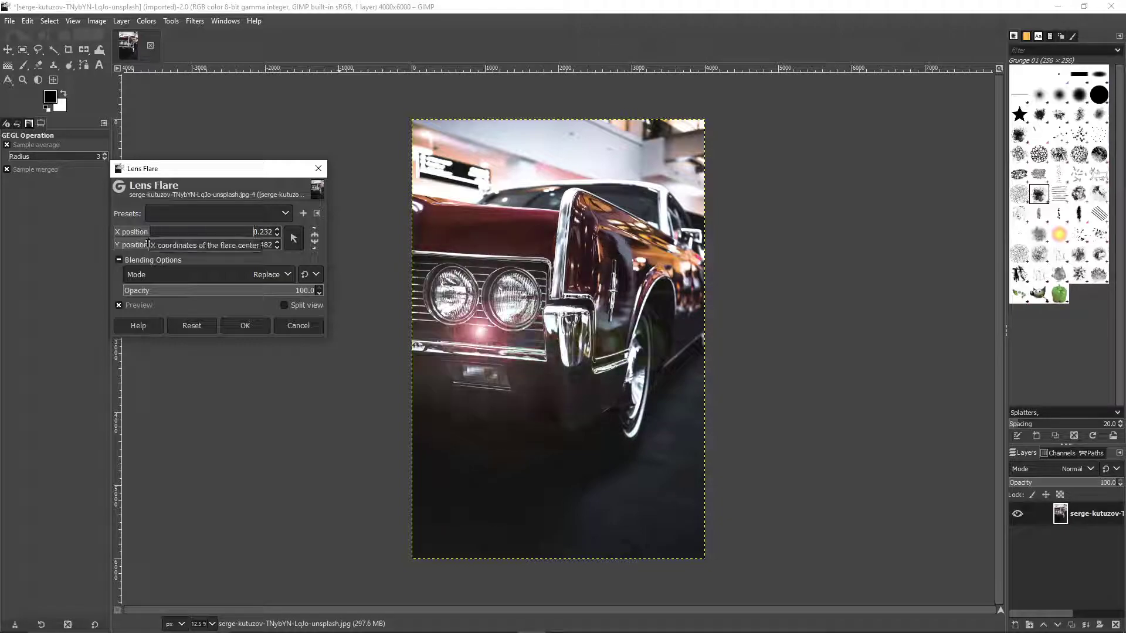
Pick the flare center directly on the image, on the hood beside the chrome fender edge, at about X 0.474, Y 0.227.
click(294, 238)
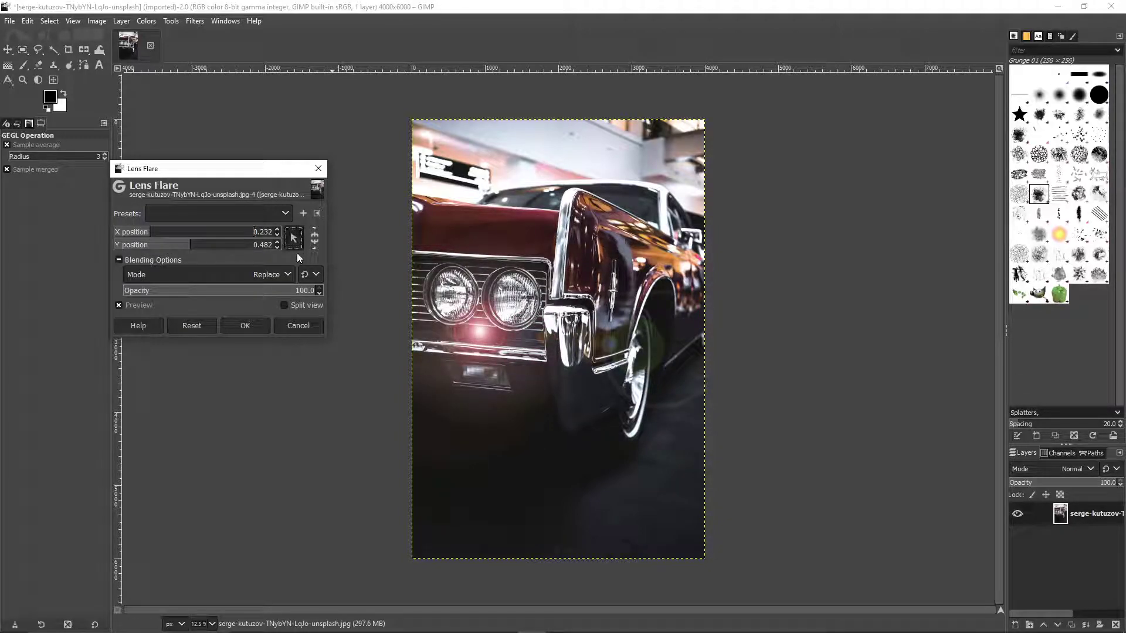
click(553, 224)
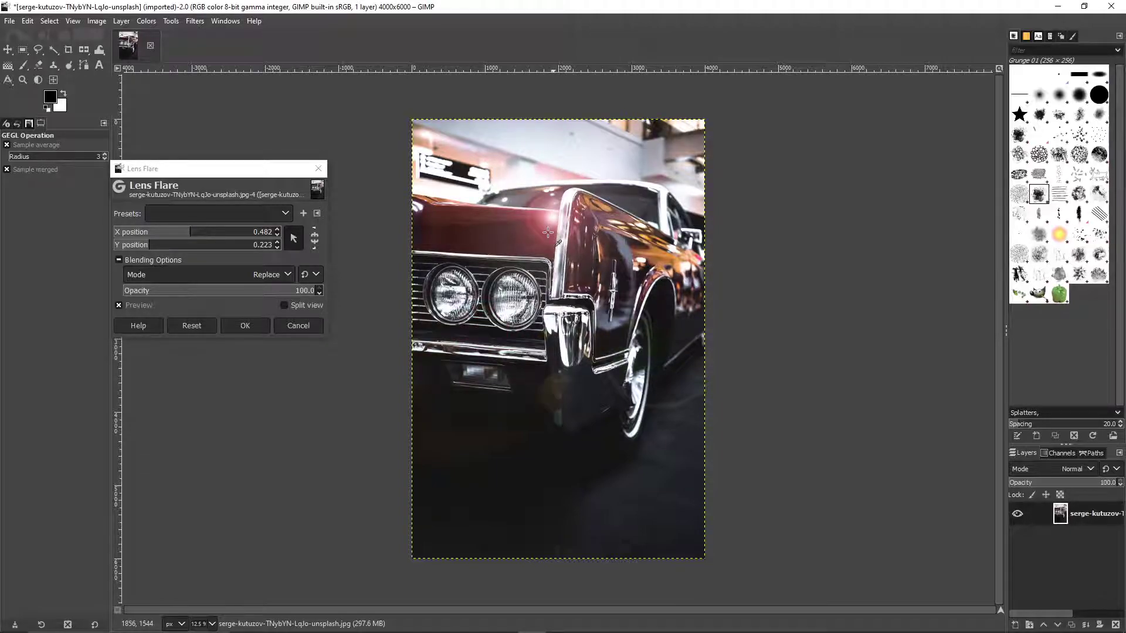
click(551, 219)
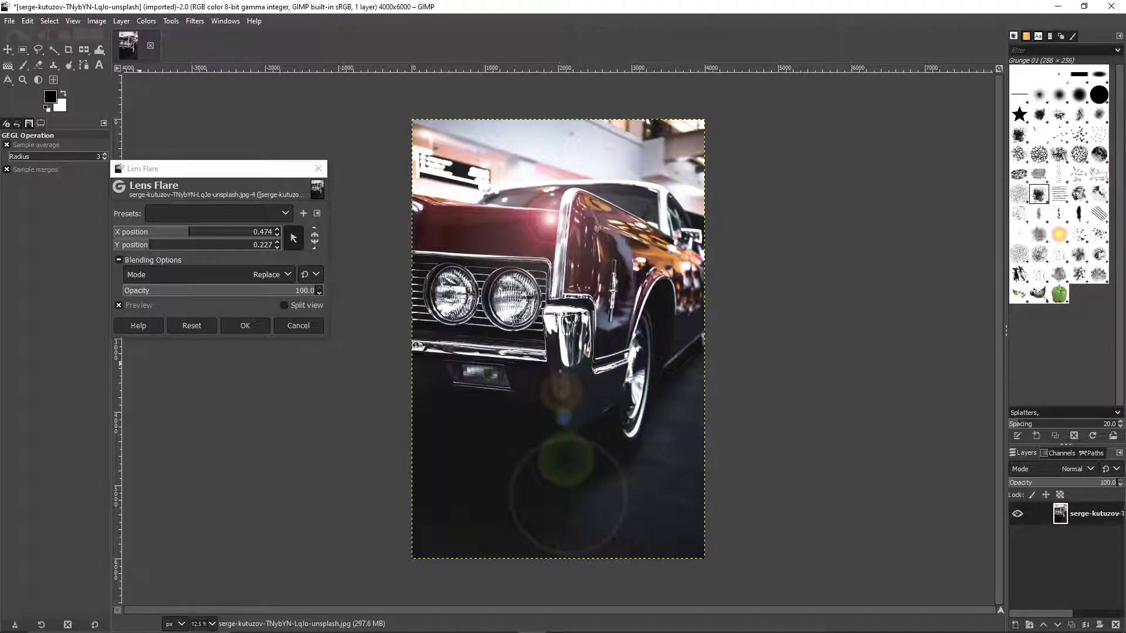
click(146, 246)
Lower the lens flare's opacity to 60.7, compare it in split view, and apply the filter.
click(149, 260)
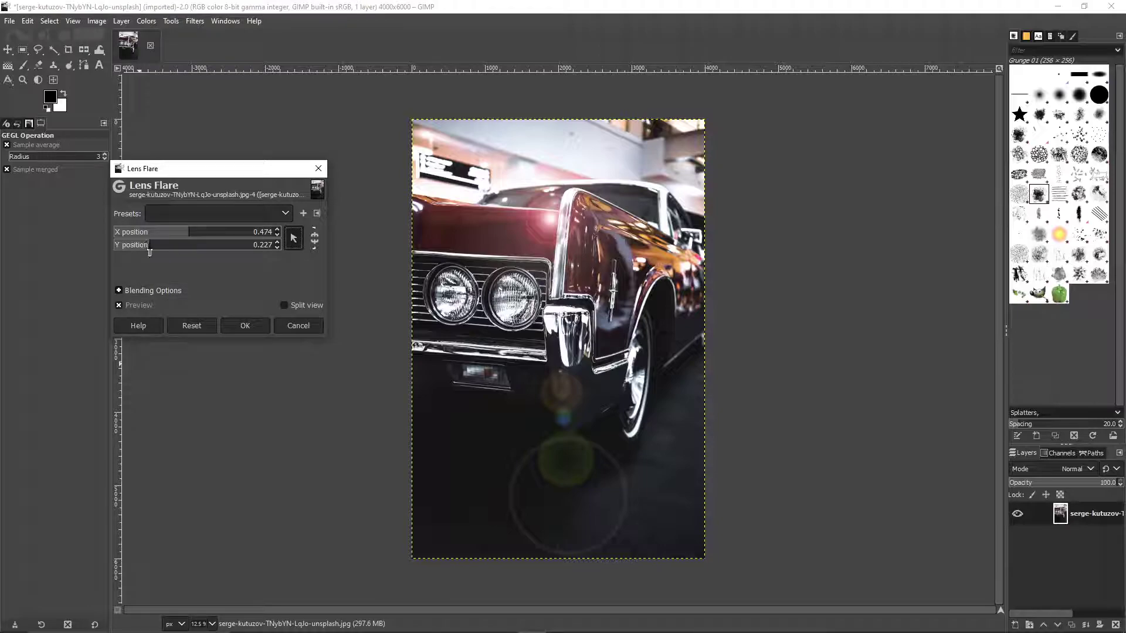
click(153, 290)
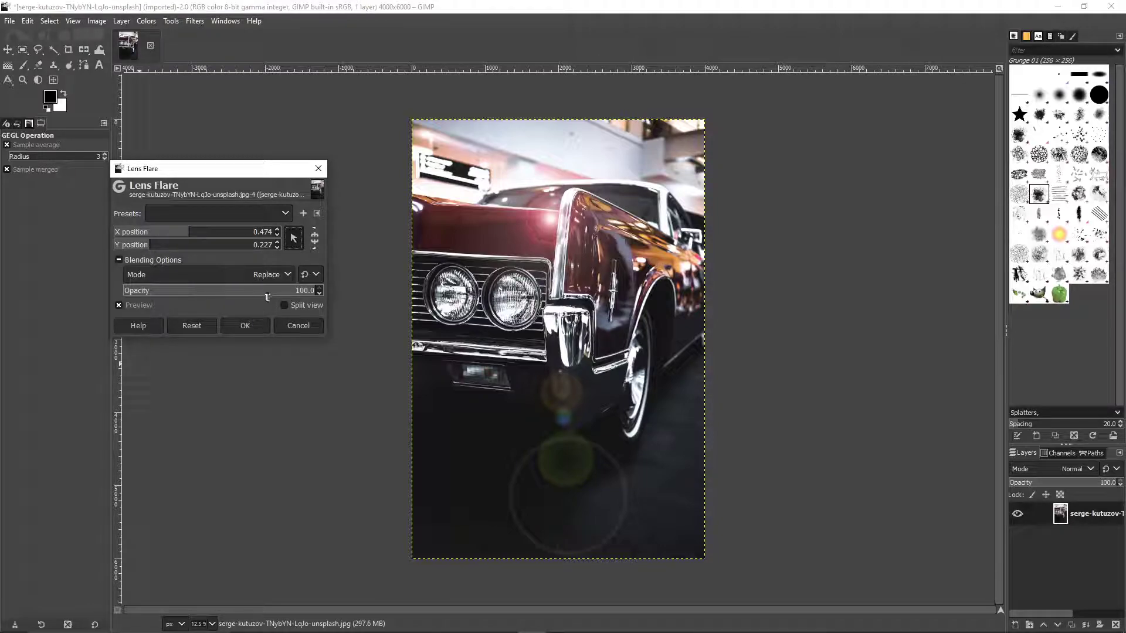
click(273, 292)
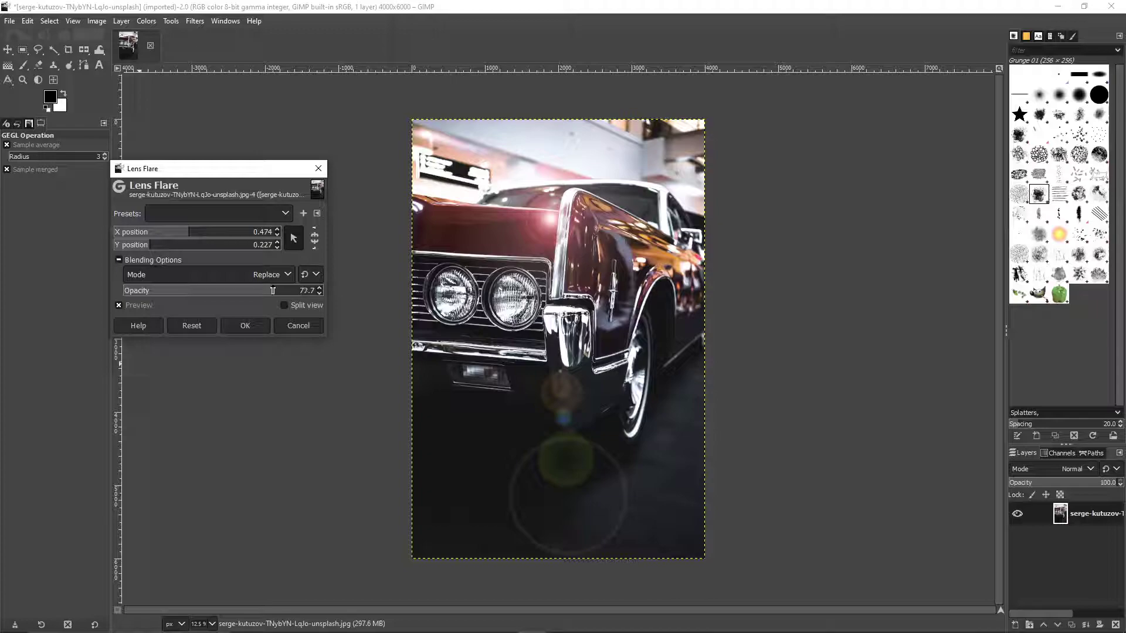
drag(255, 298, 240, 292)
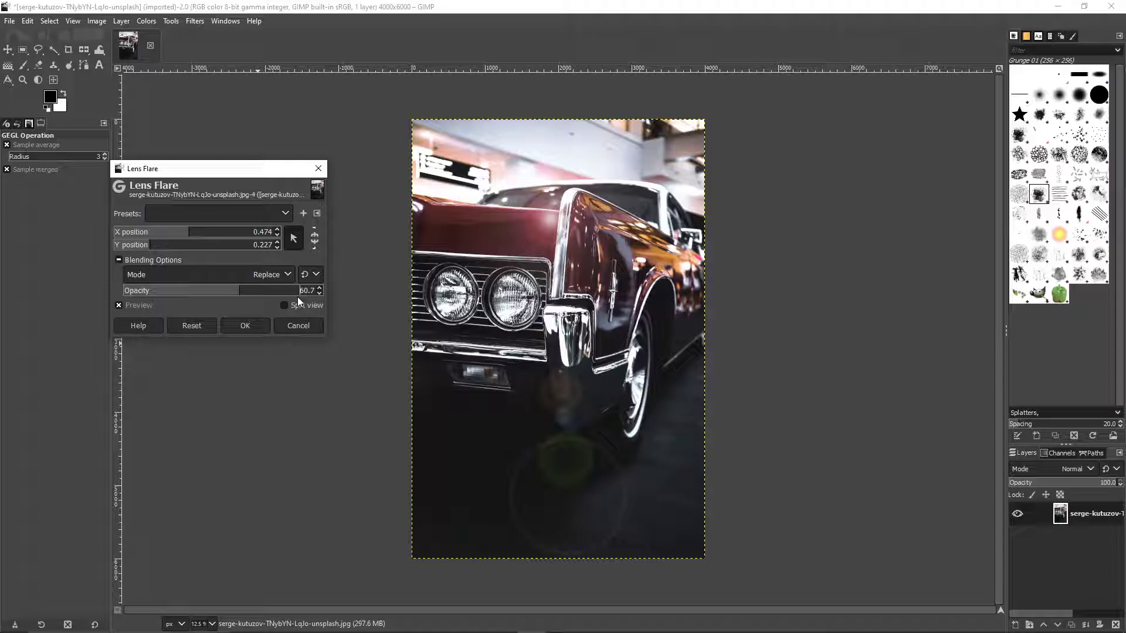
click(284, 306)
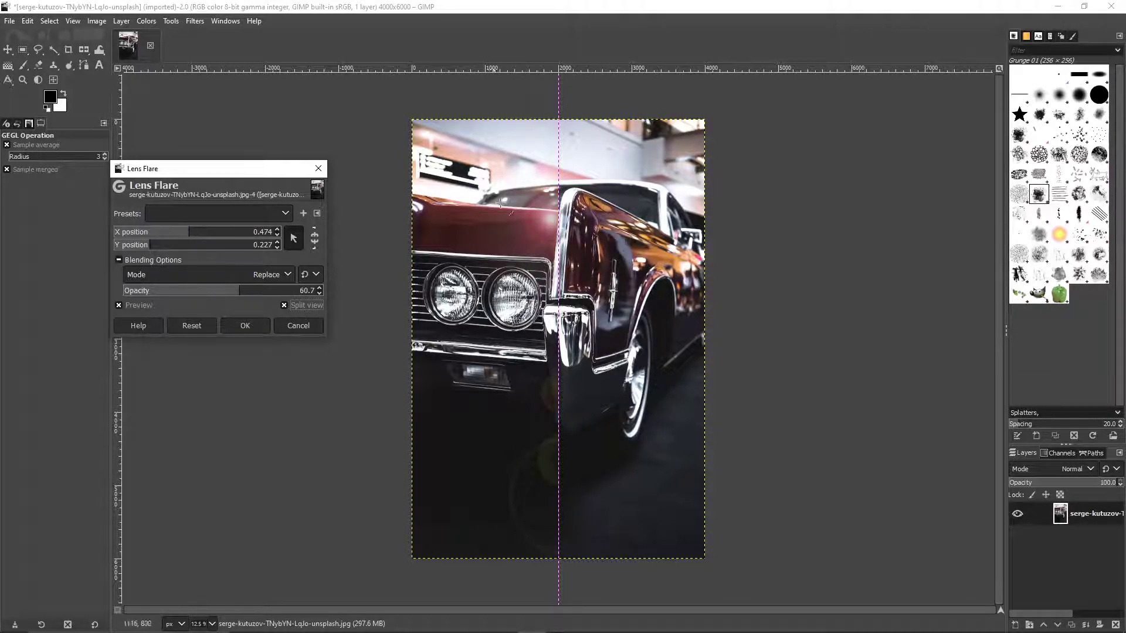
click(310, 309)
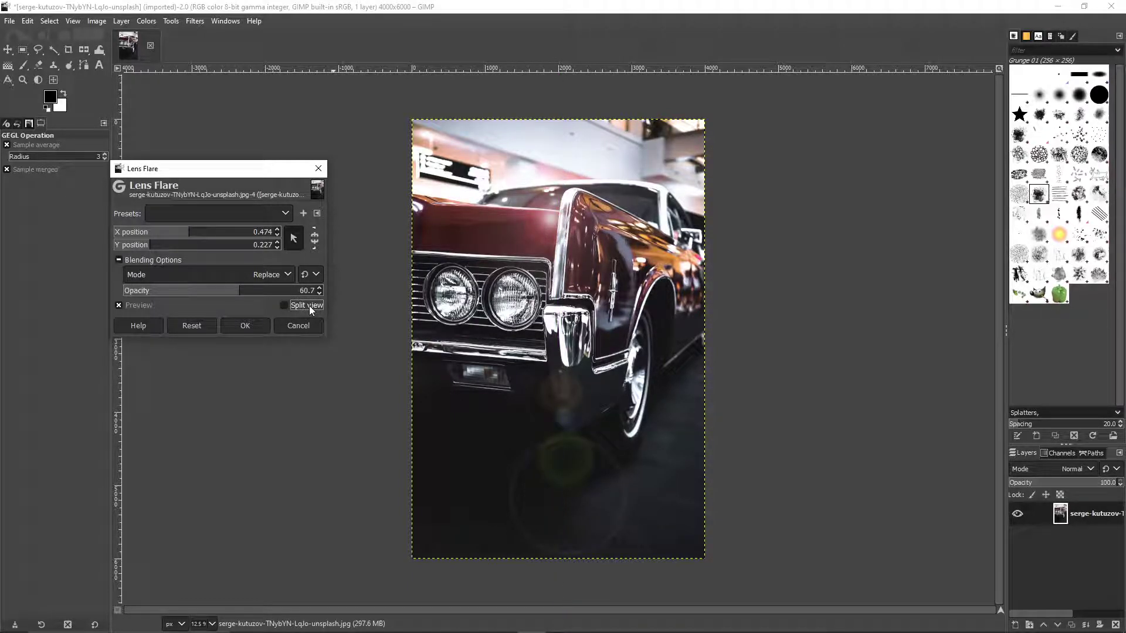
click(245, 325)
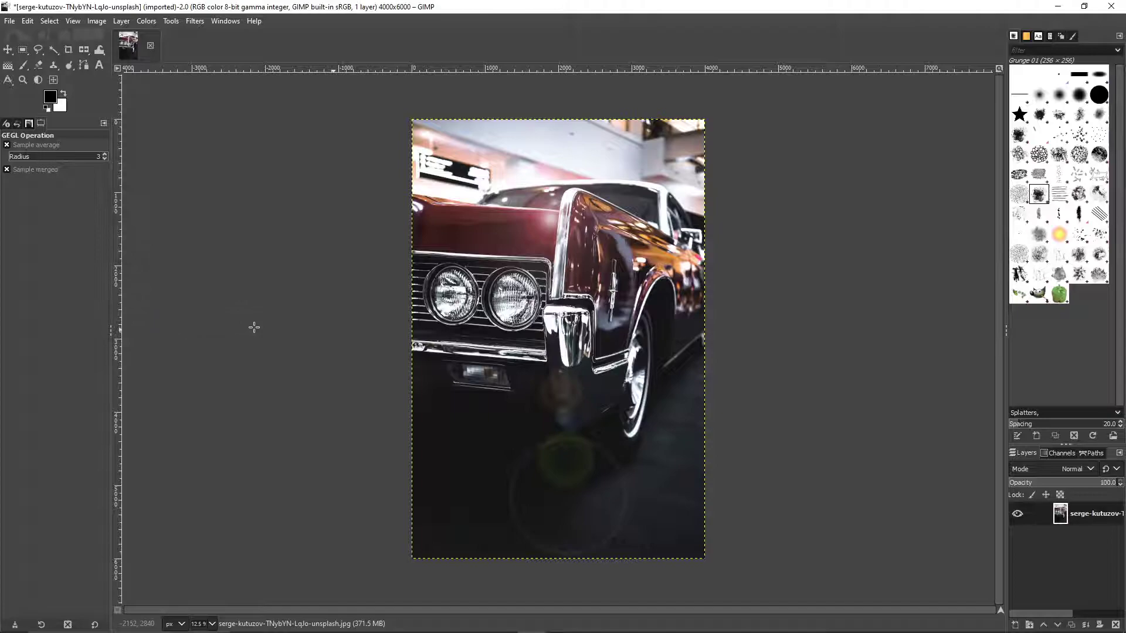